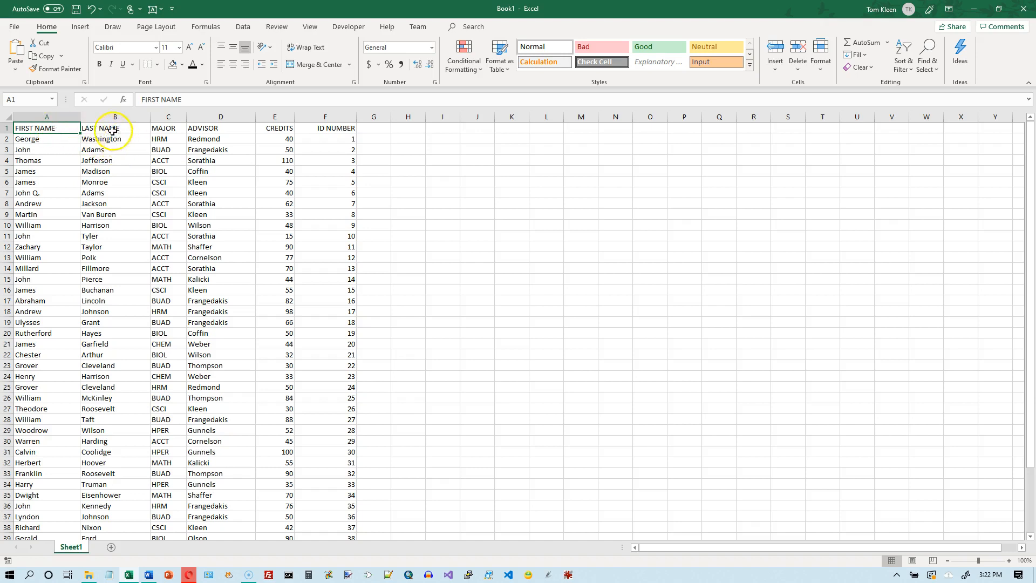
# - Format the data range A1:F44 as a table with headers, using the blue medium table style
pyautogui.click(56, 128)
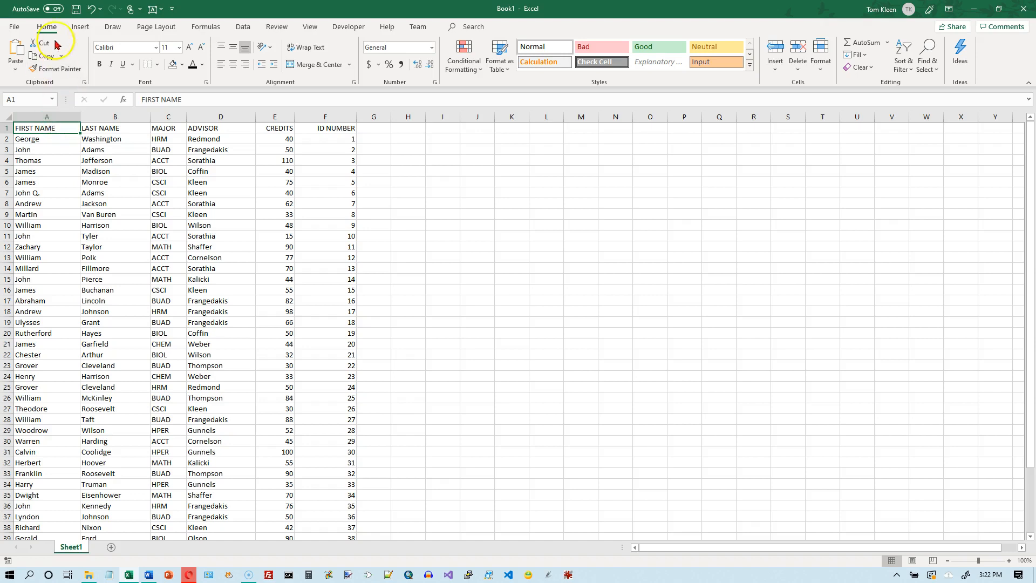
pyautogui.click(45, 116)
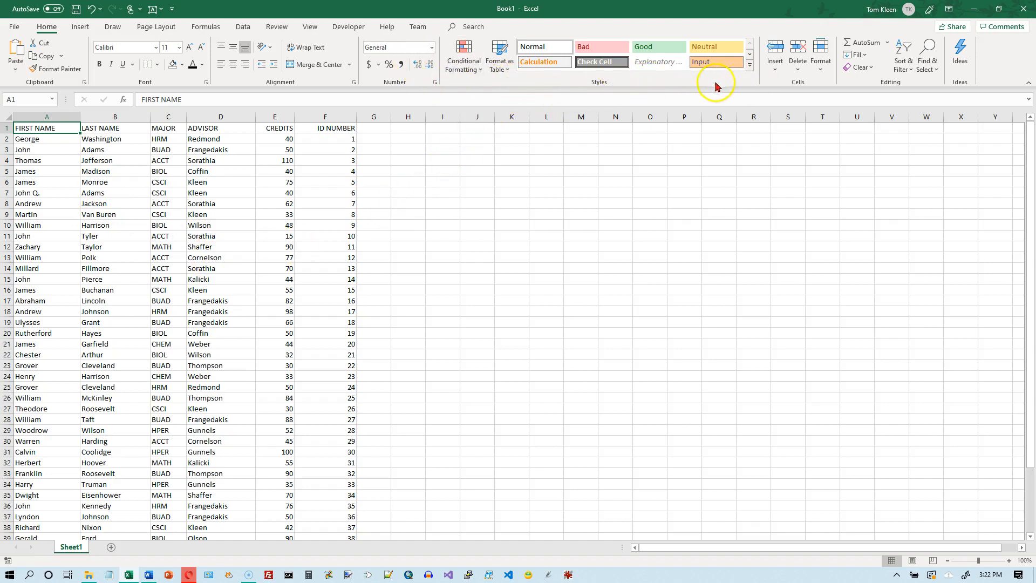
pyautogui.click(509, 69)
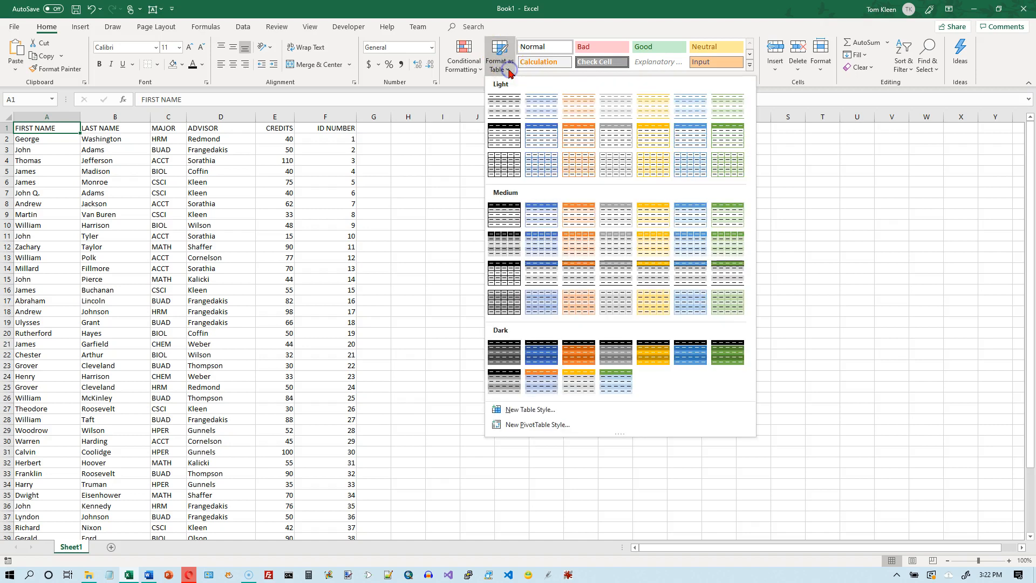
pyautogui.click(541, 215)
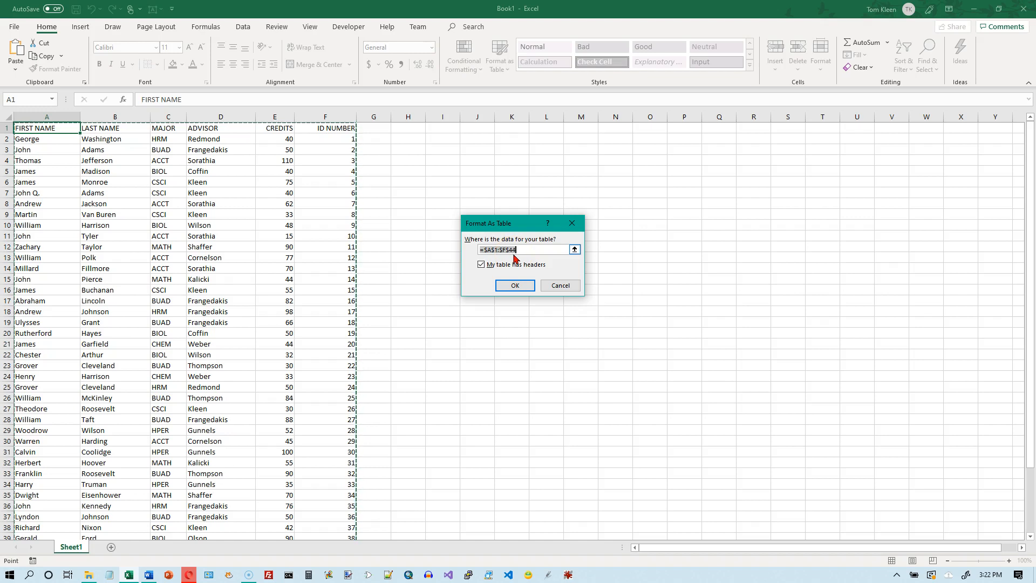
pyautogui.click(483, 270)
pyautogui.click(497, 279)
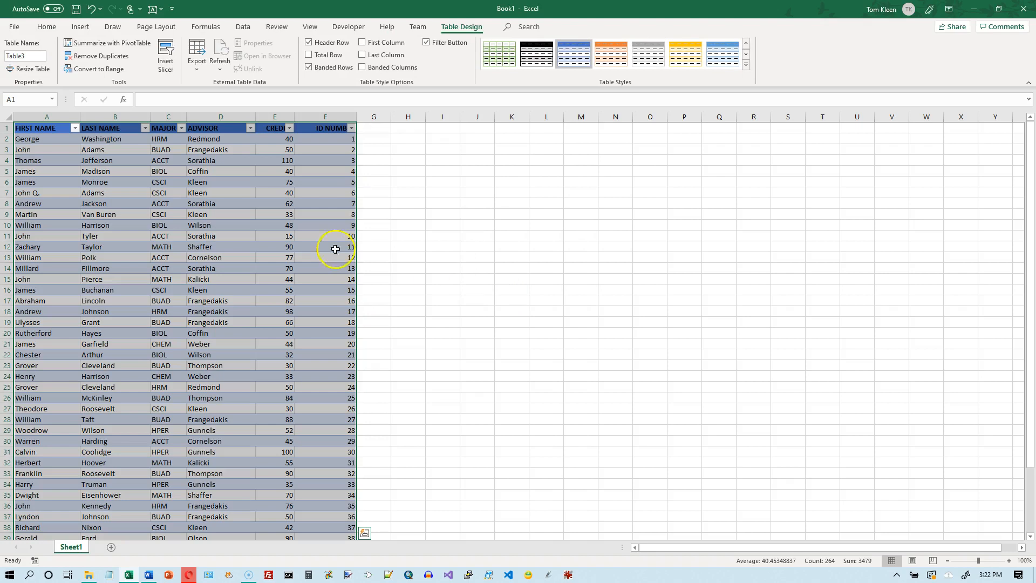
pyautogui.click(63, 139)
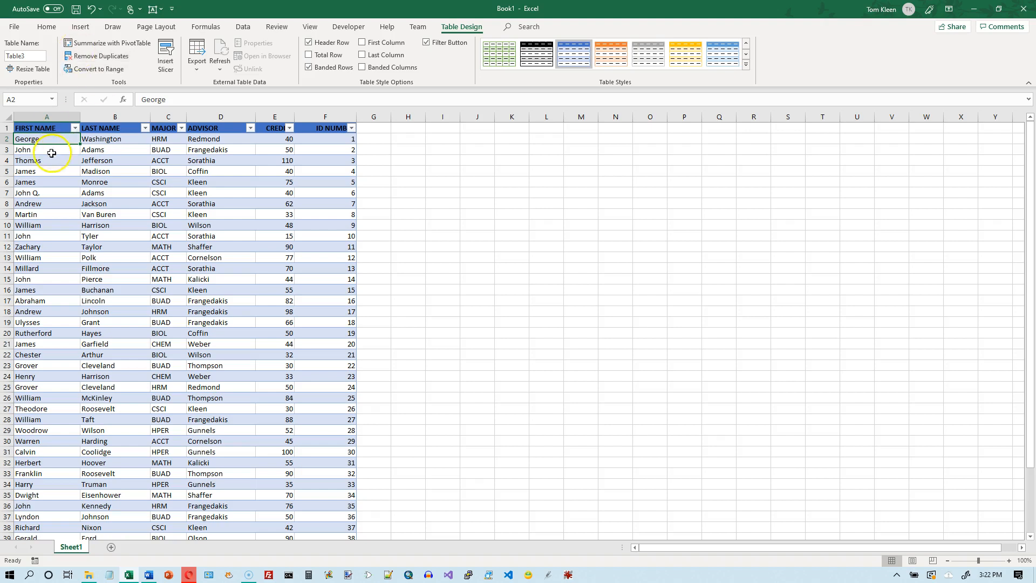
pyautogui.click(76, 130)
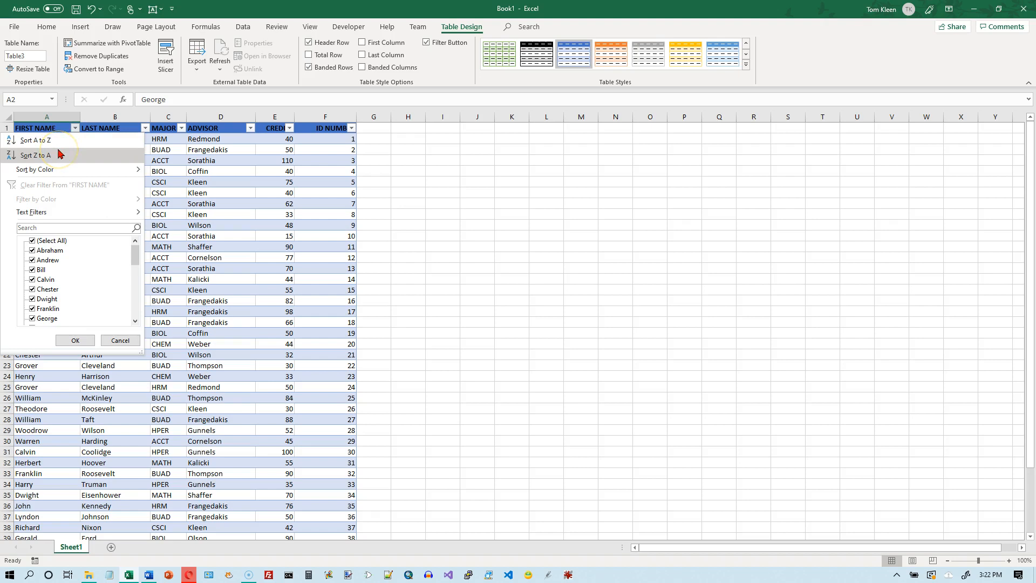
pyautogui.click(49, 213)
pyautogui.click(167, 141)
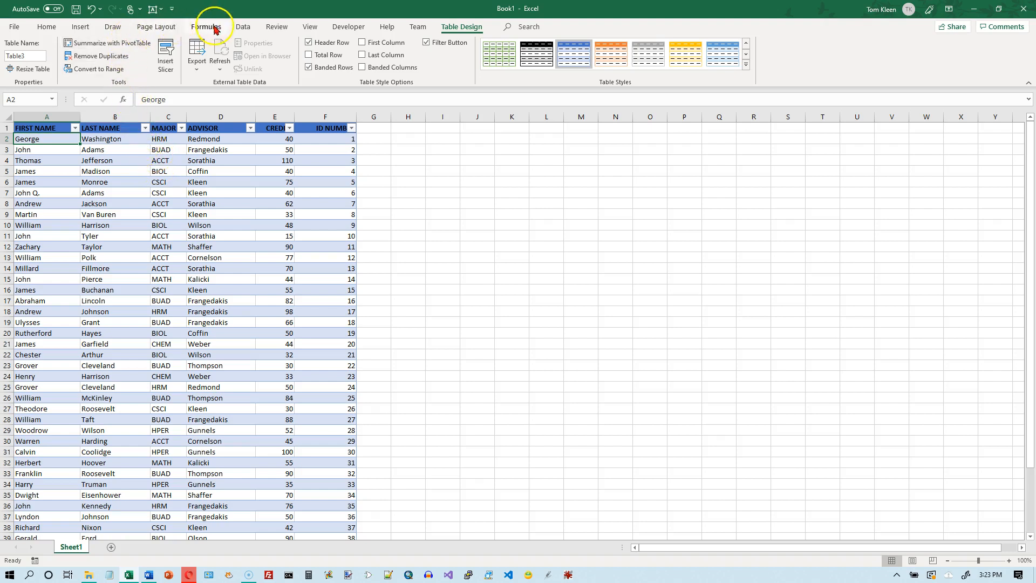
# - Sort the table by the LAST NAME column from A to Z
pyautogui.click(242, 28)
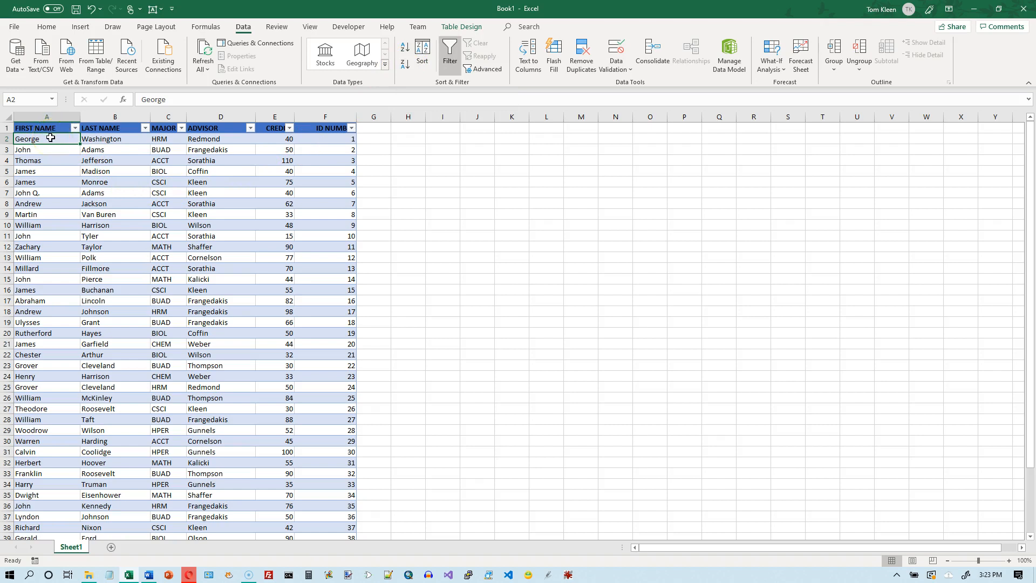
pyautogui.click(133, 140)
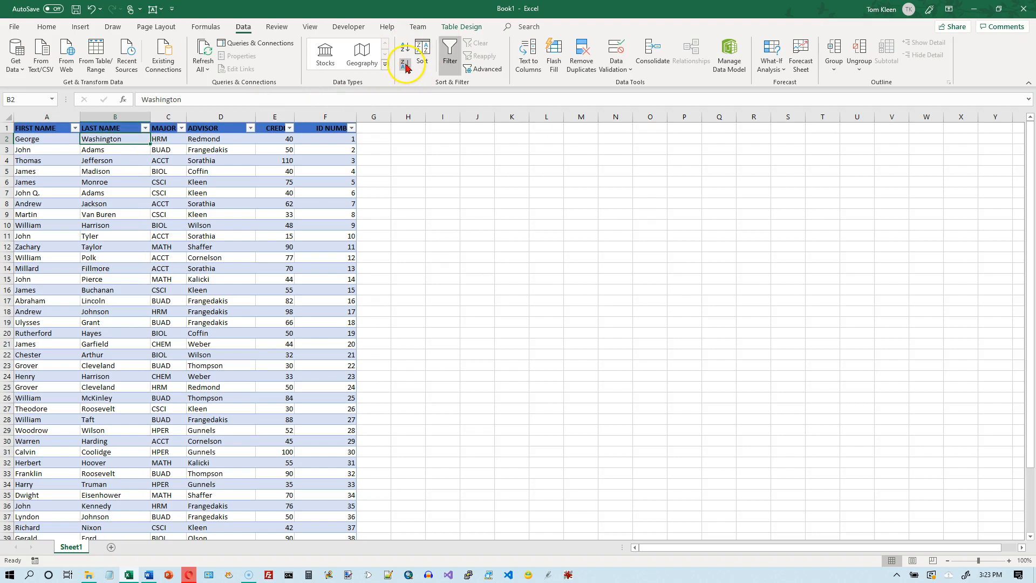
pyautogui.click(168, 140)
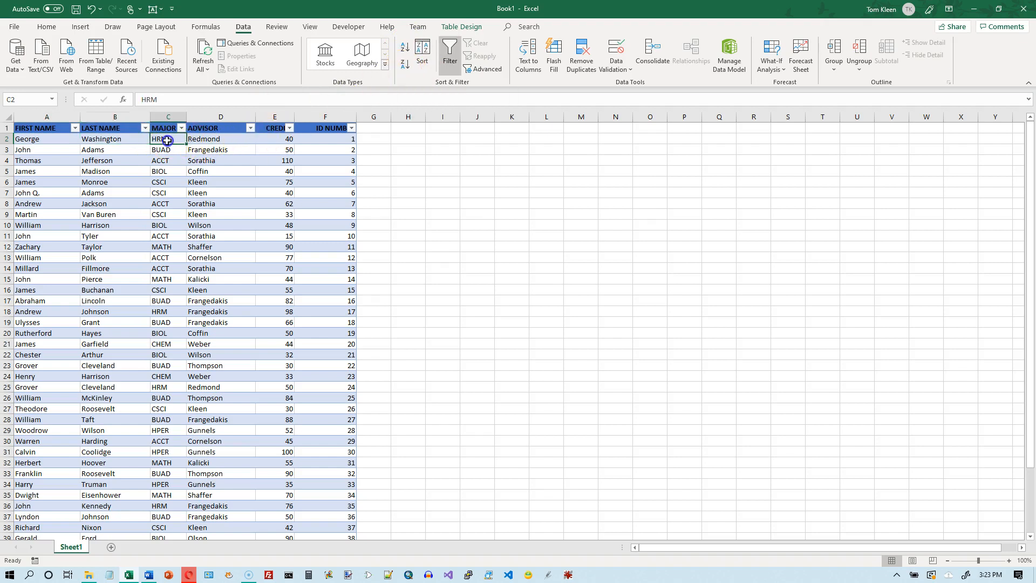
pyautogui.click(213, 140)
pyautogui.click(118, 140)
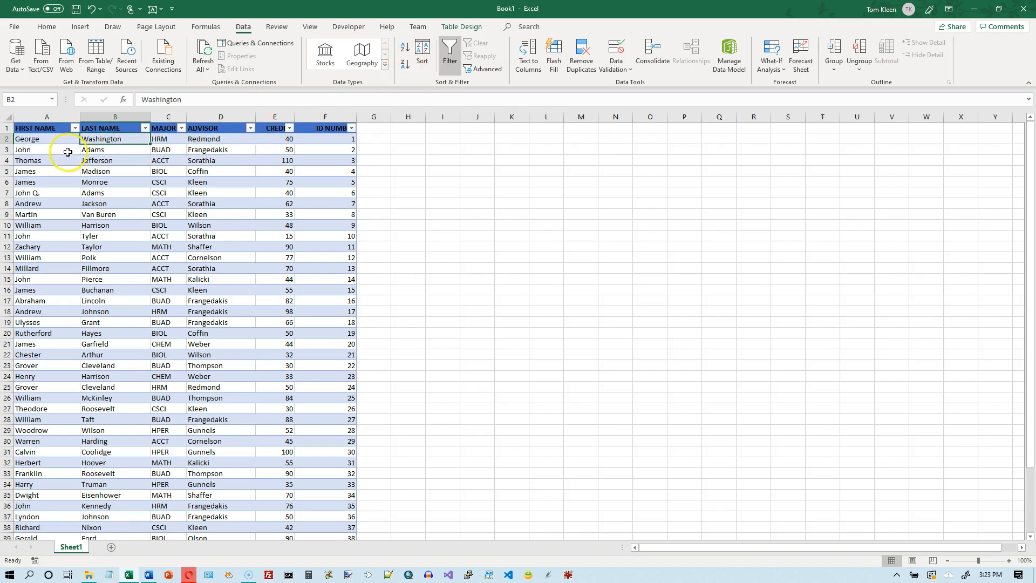
pyautogui.click(52, 140)
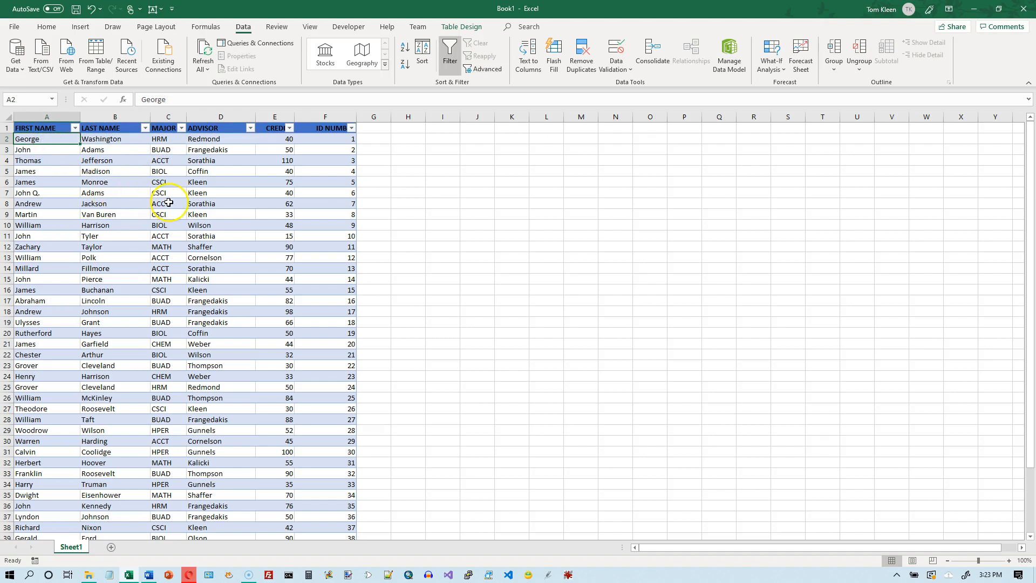
pyautogui.click(116, 140)
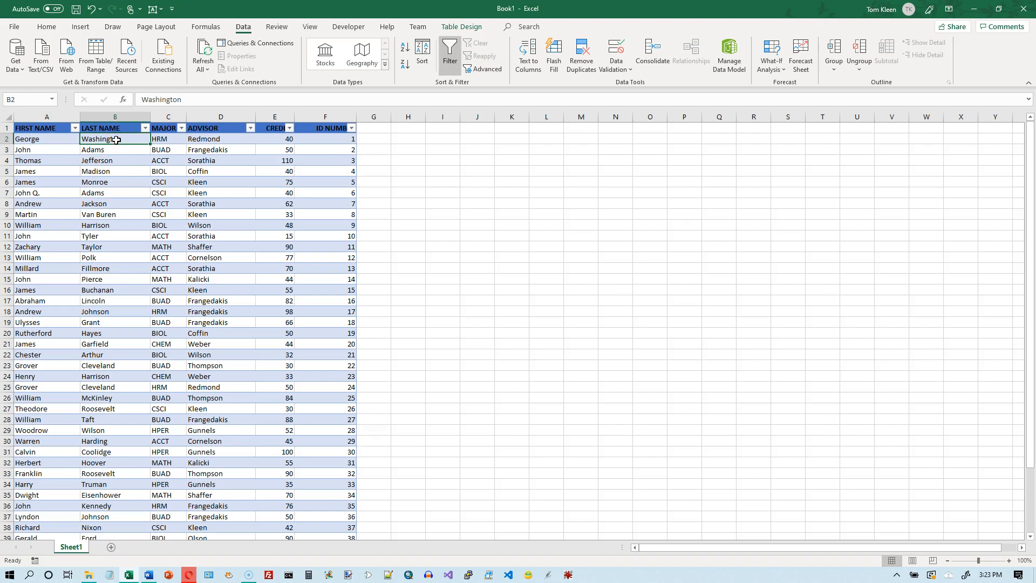
pyautogui.click(119, 135)
pyautogui.click(404, 47)
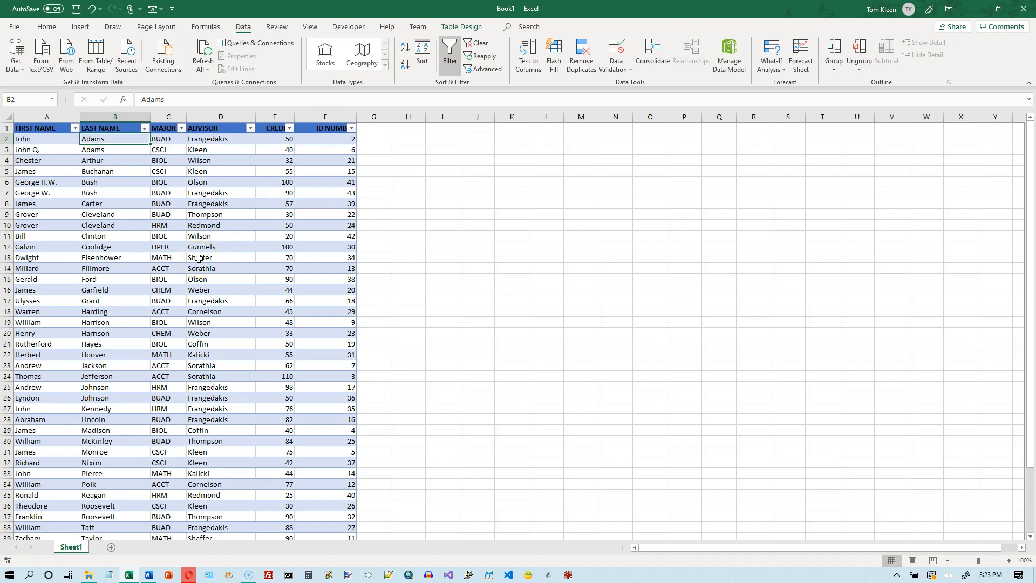
# - Highlight the row pairs sharing a last name (rows 19–20, 25–26 and 36–37) and examine their first-name order
pyautogui.scroll(-1, 33, 324)
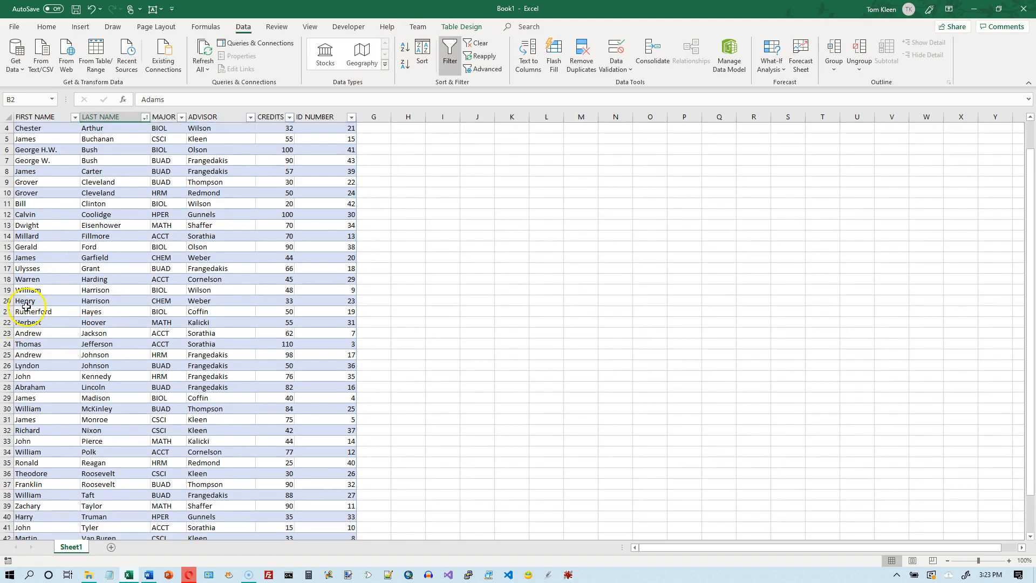
pyautogui.moveTo(27, 290); pyautogui.dragTo(111, 300)
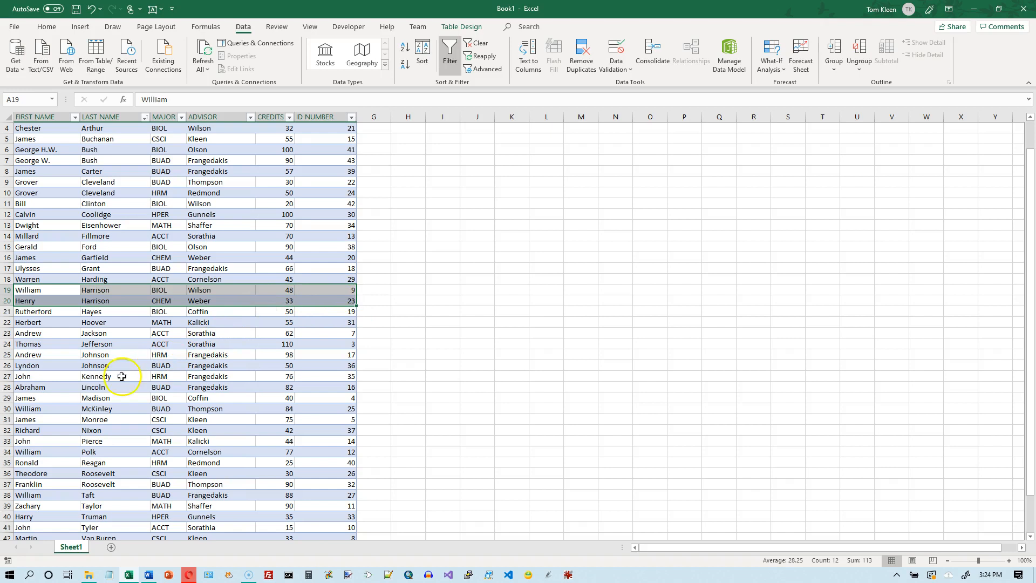
pyautogui.moveTo(31, 355); pyautogui.dragTo(330, 370)
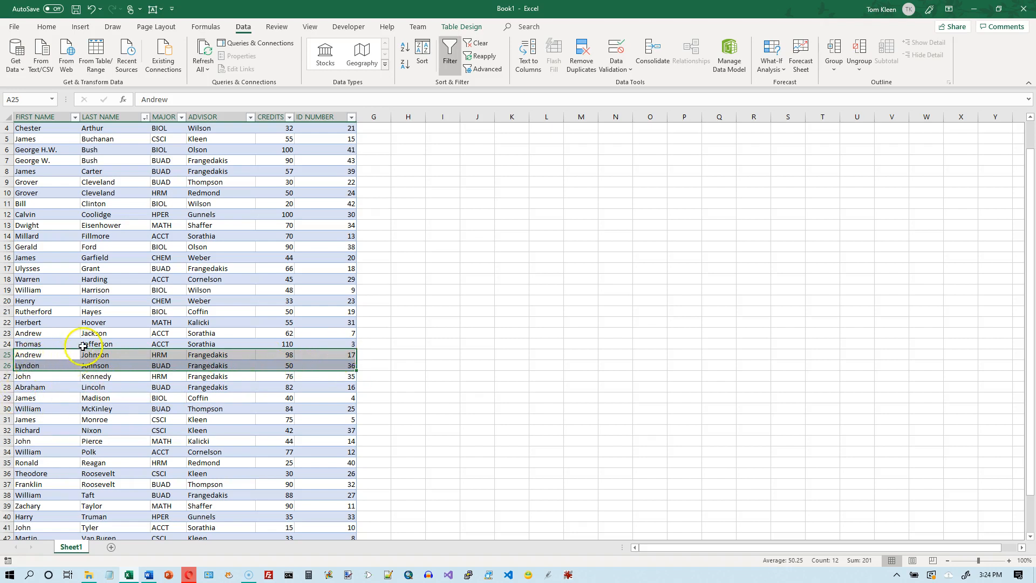
pyautogui.scroll(-2, 75, 355)
pyautogui.moveTo(28, 409); pyautogui.dragTo(322, 417)
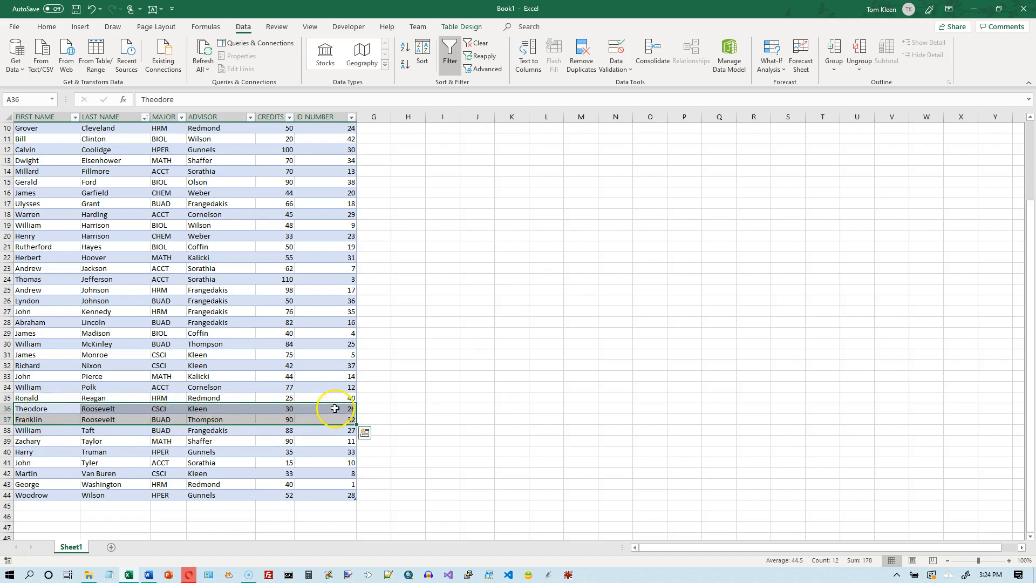
# - Sort the table by LAST NAME and then by FIRST NAME, both on cell values from A to Z
pyautogui.scroll(3, 103, 149)
pyautogui.click(107, 140)
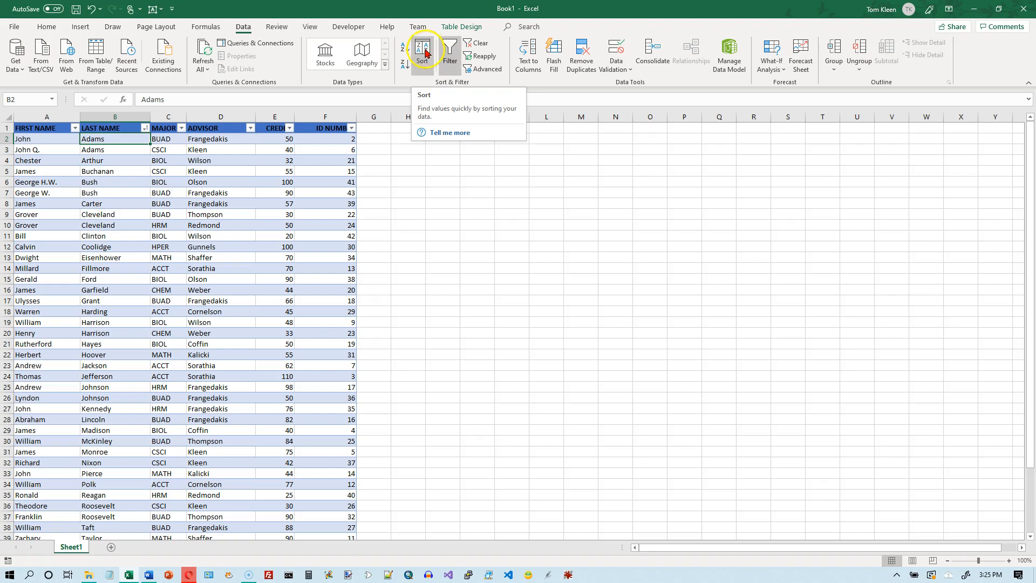
pyautogui.click(425, 52)
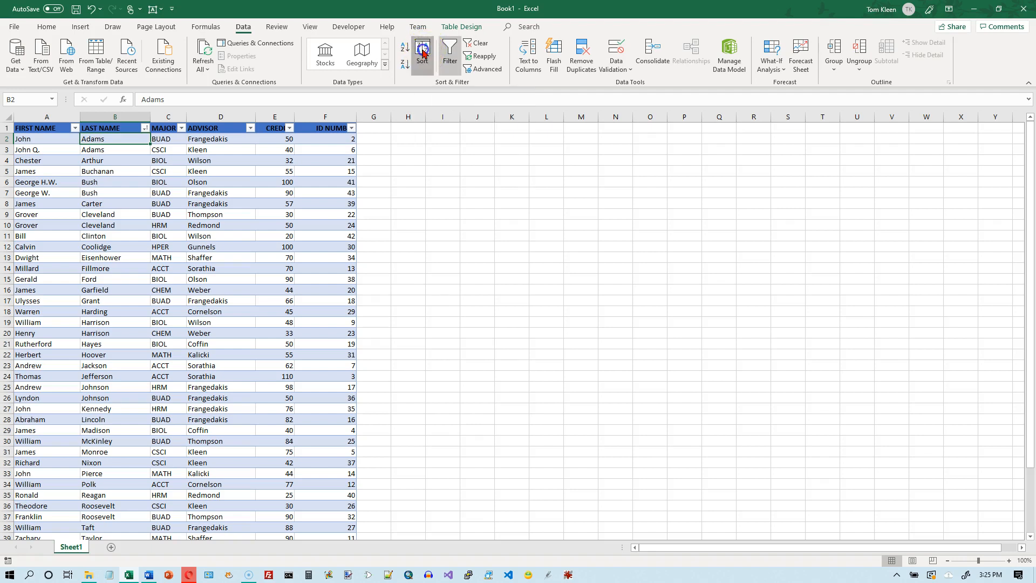
pyautogui.moveTo(458, 198); pyautogui.dragTo(458, 138)
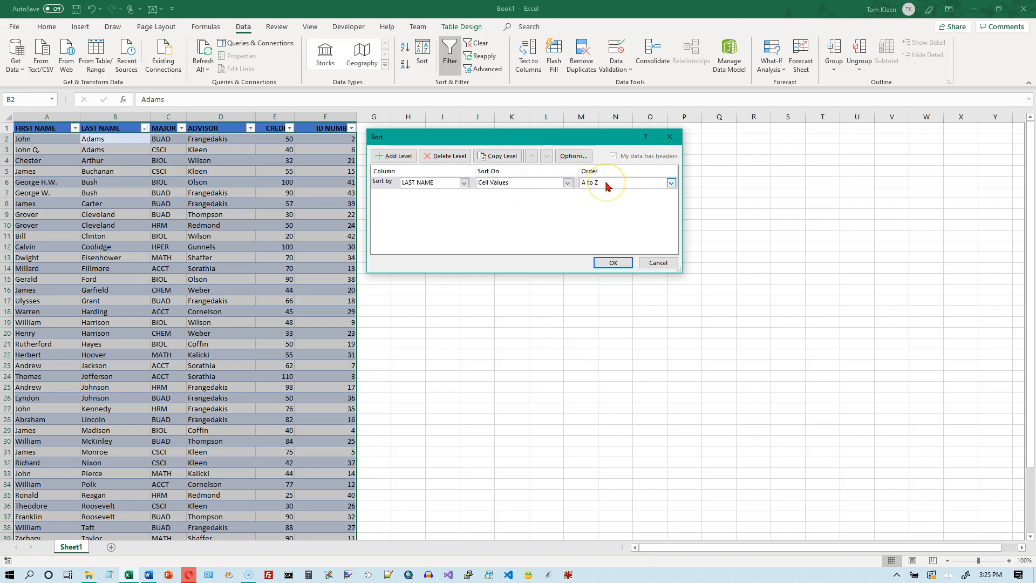
pyautogui.click(392, 162)
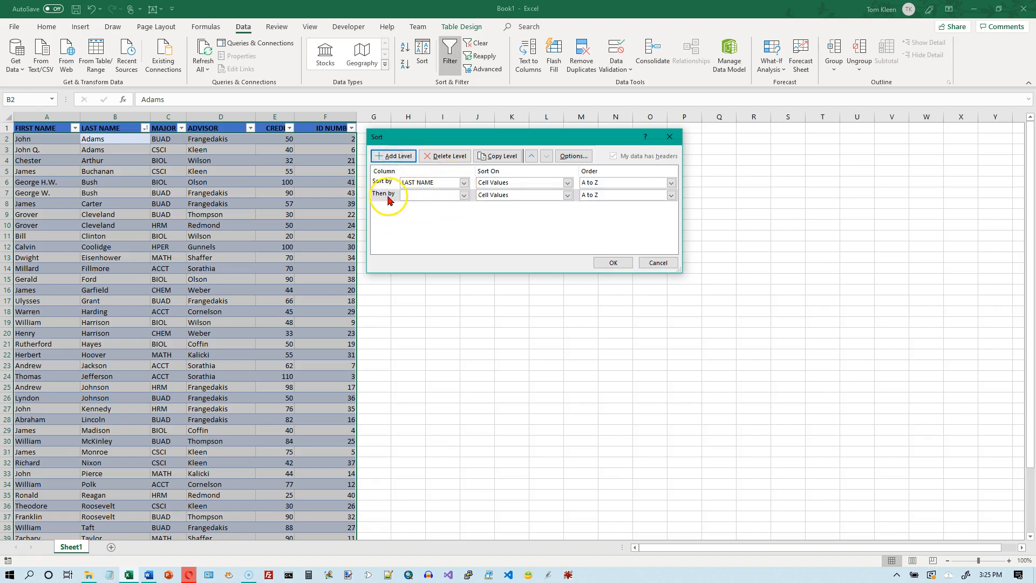
pyautogui.click(463, 195)
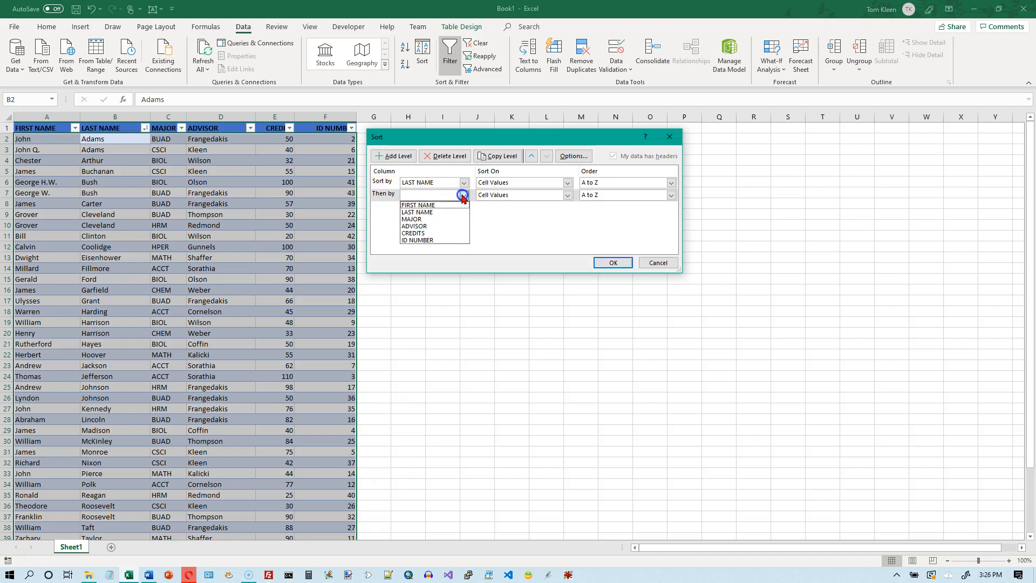
pyautogui.click(440, 205)
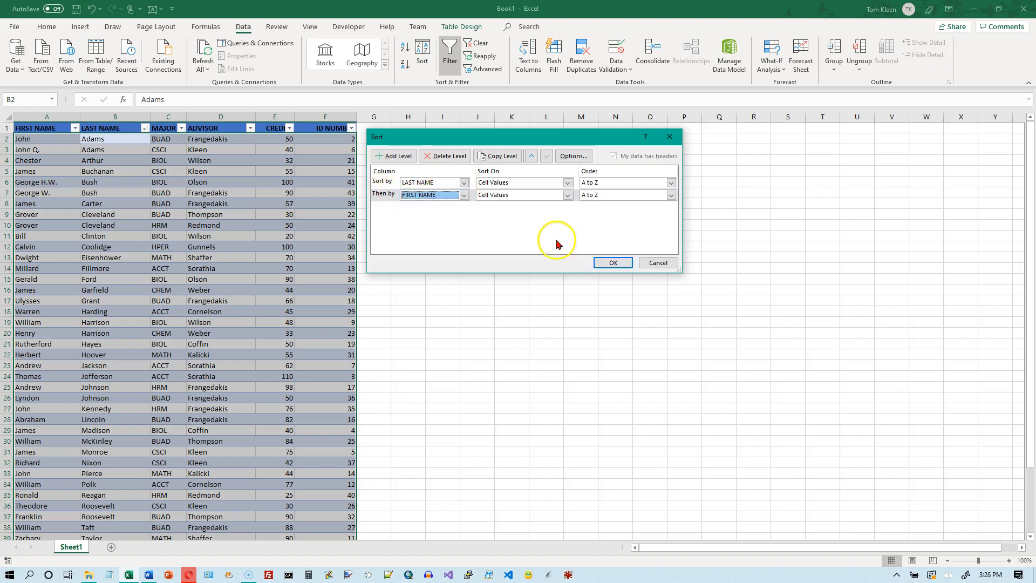
pyautogui.click(613, 263)
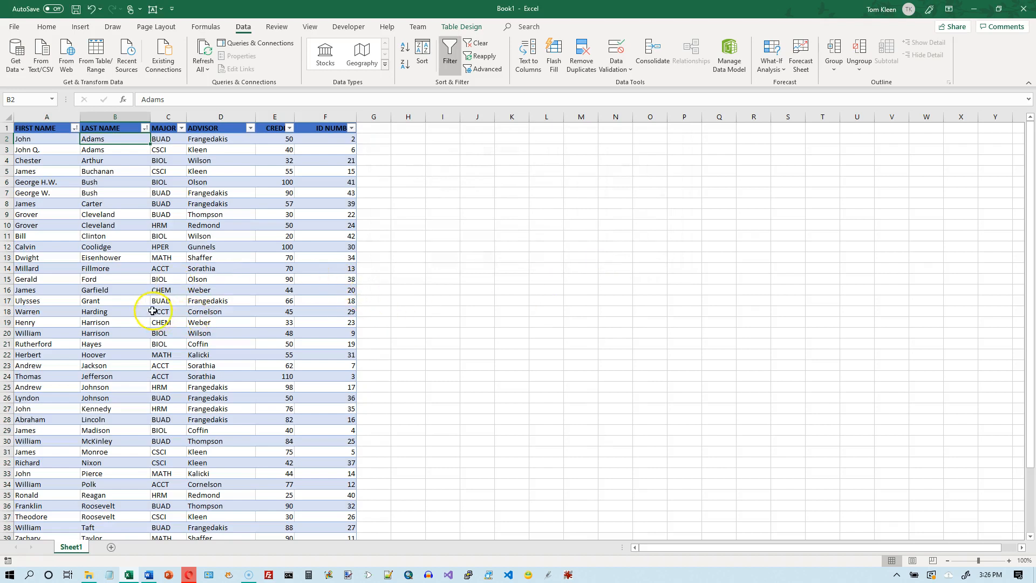
# - Check the first-name order within the same-last-name pairs in rows 19–20, 25–26 and 36–37 of the re-sorted table
pyautogui.moveTo(40, 323); pyautogui.dragTo(319, 336)
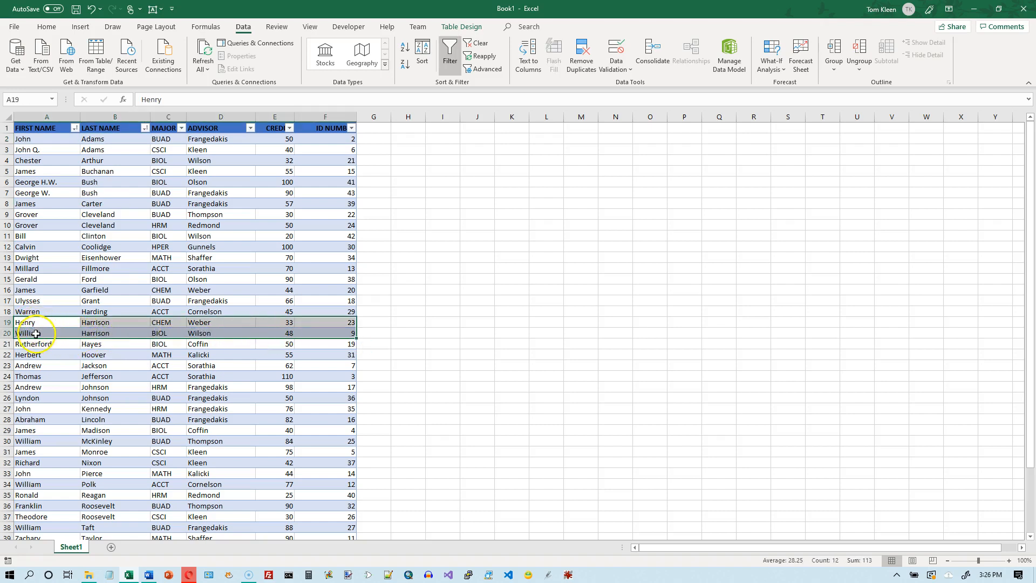
pyautogui.moveTo(46, 387); pyautogui.dragTo(149, 396)
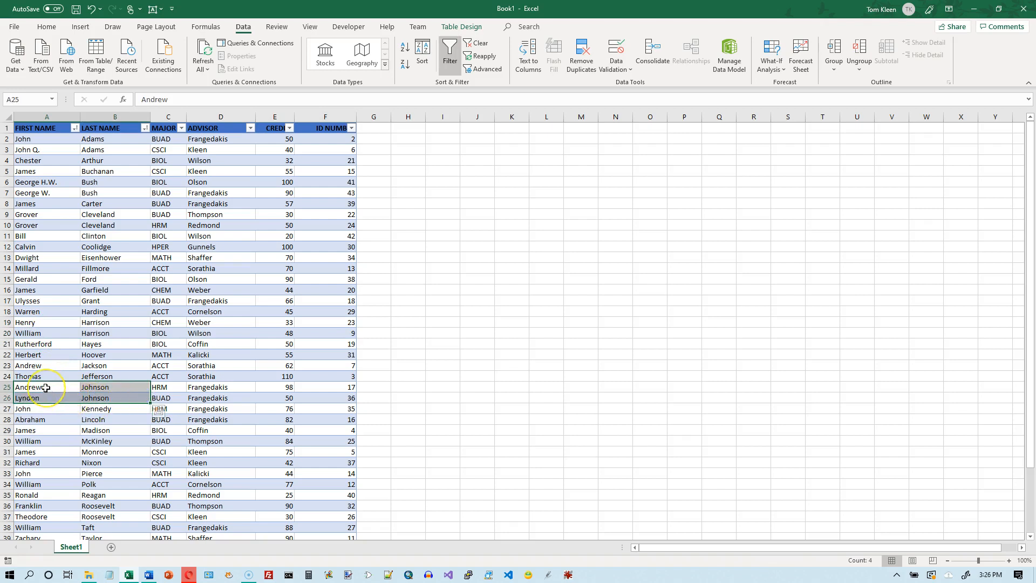
pyautogui.scroll(-1, 46, 387)
pyautogui.scroll(-1, 55, 356)
pyautogui.scroll(-1, 55, 357)
pyautogui.moveTo(43, 410); pyautogui.dragTo(98, 417)
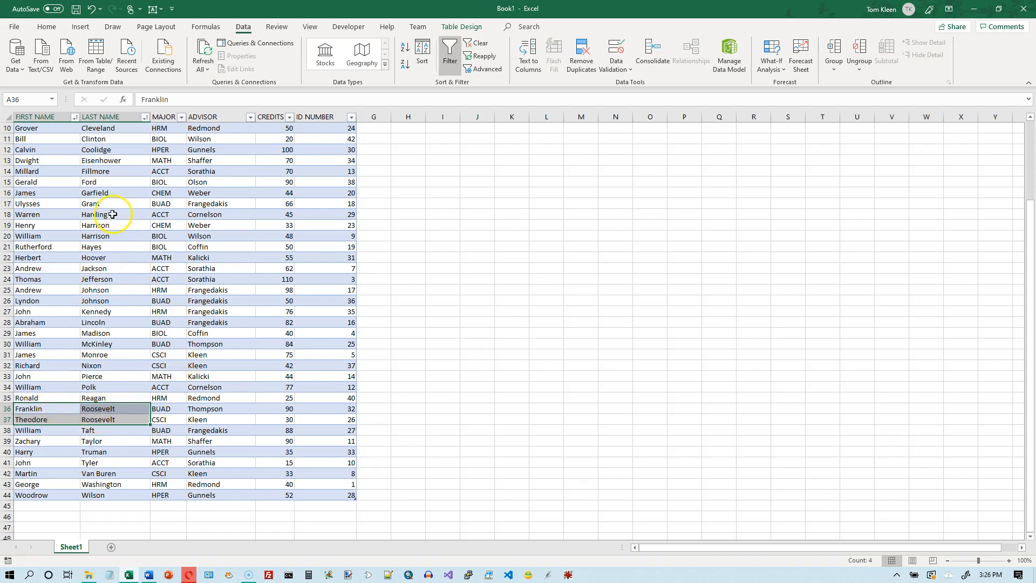
# - Remove the LAST NAME and FIRST NAME levels from the table's custom sort settings
pyautogui.scroll(3, 113, 214)
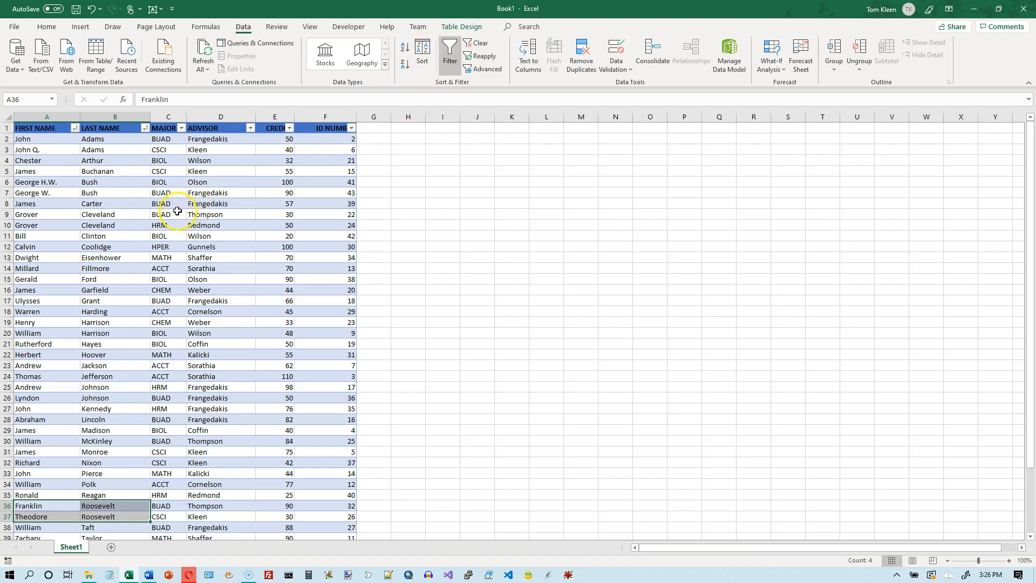
pyautogui.click(166, 140)
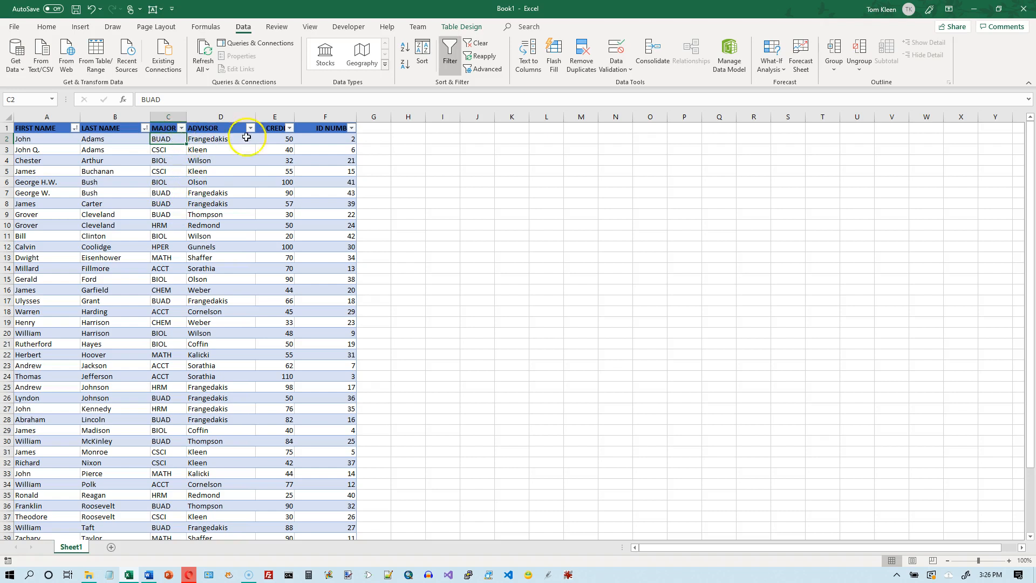
pyautogui.click(422, 52)
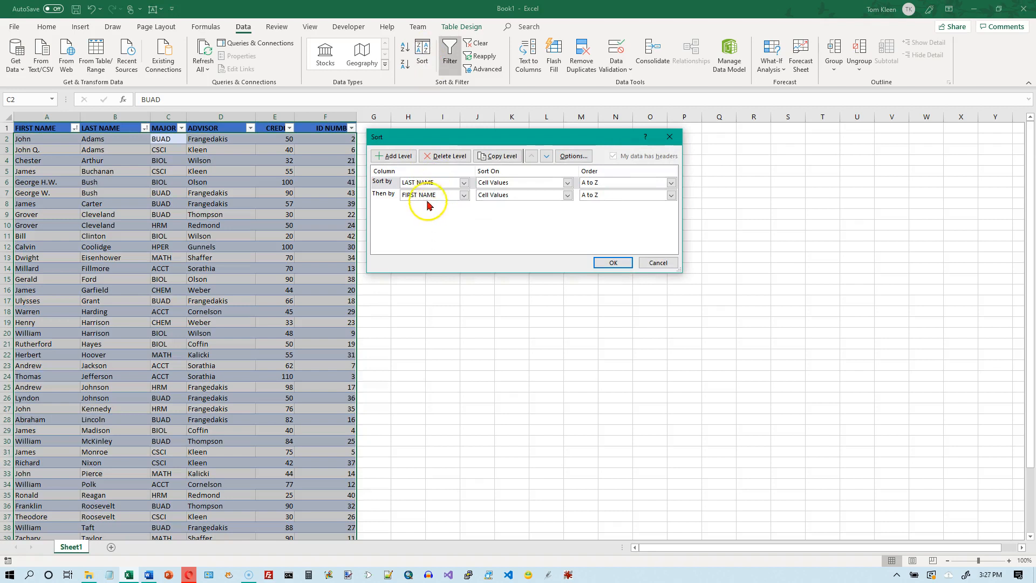
pyautogui.click(440, 156)
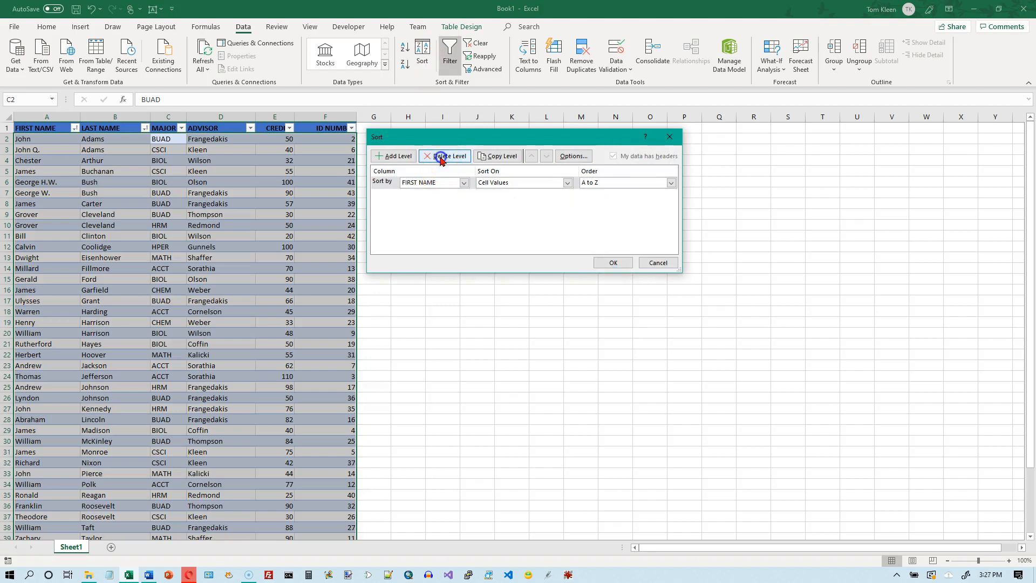
pyautogui.click(441, 156)
# - Add sort levels for MAJOR and then ADVISOR, both on cell values from A to Z
pyautogui.click(399, 157)
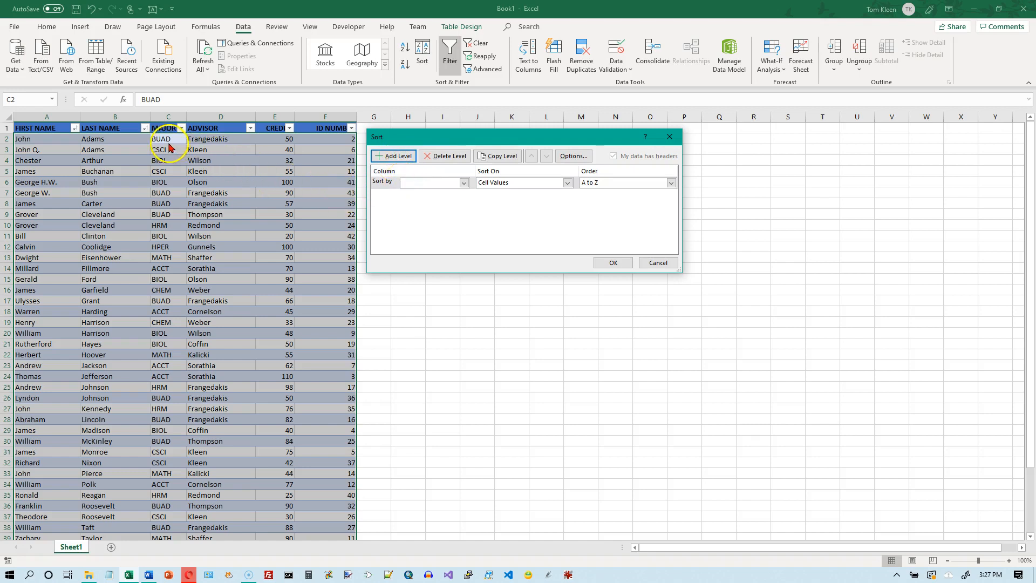
pyautogui.click(464, 183)
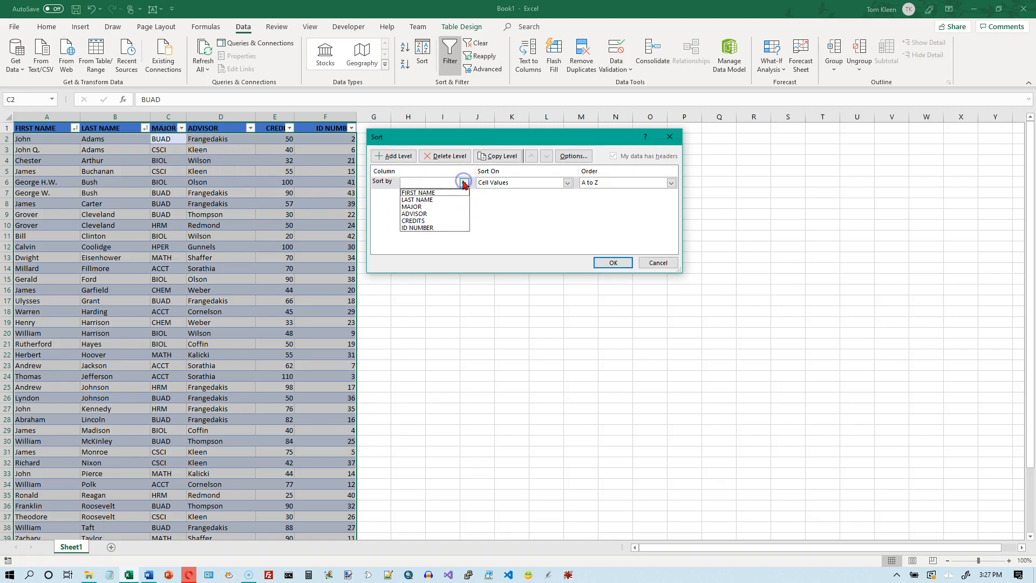
pyautogui.click(425, 207)
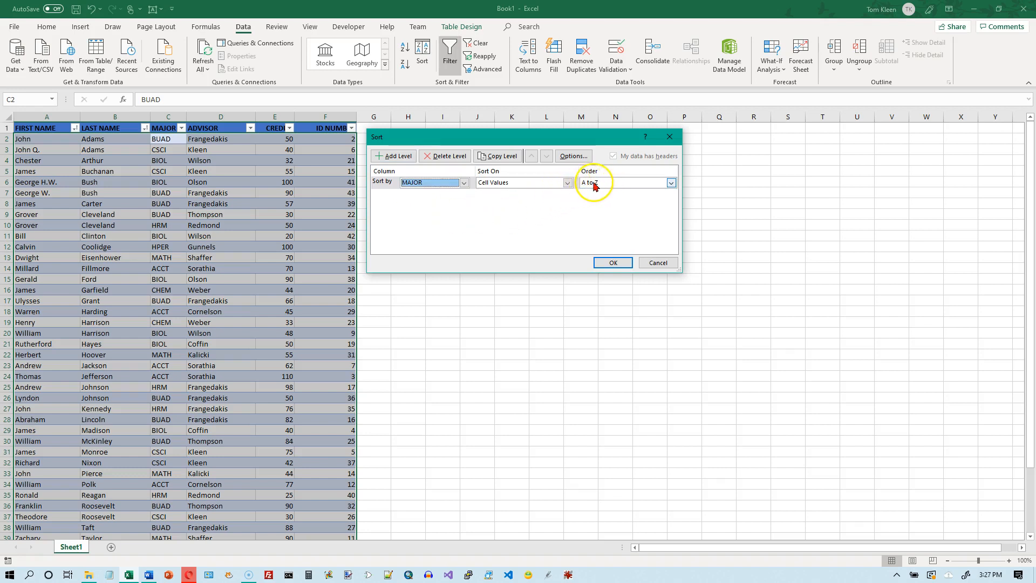
pyautogui.click(393, 156)
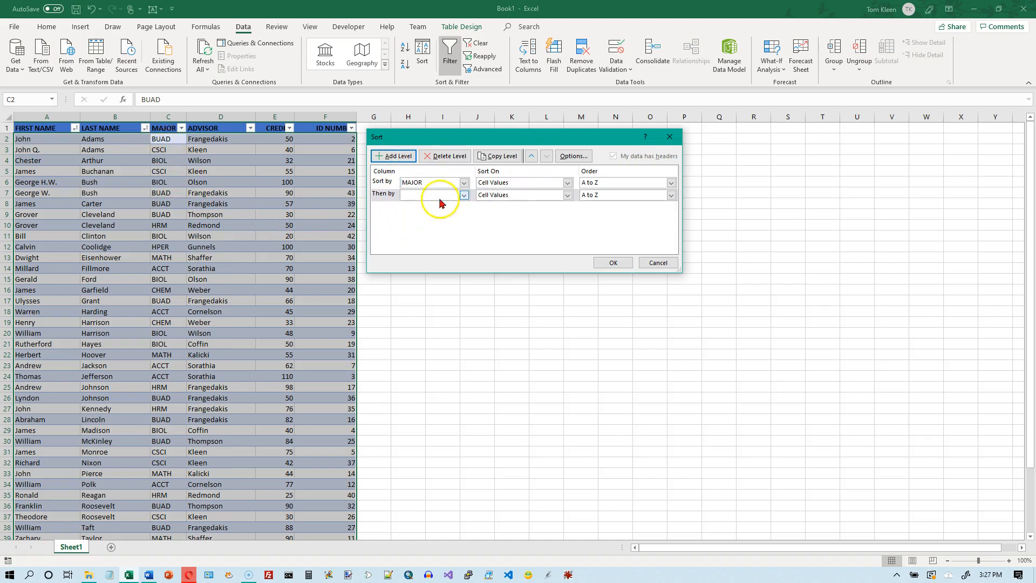
pyautogui.click(463, 195)
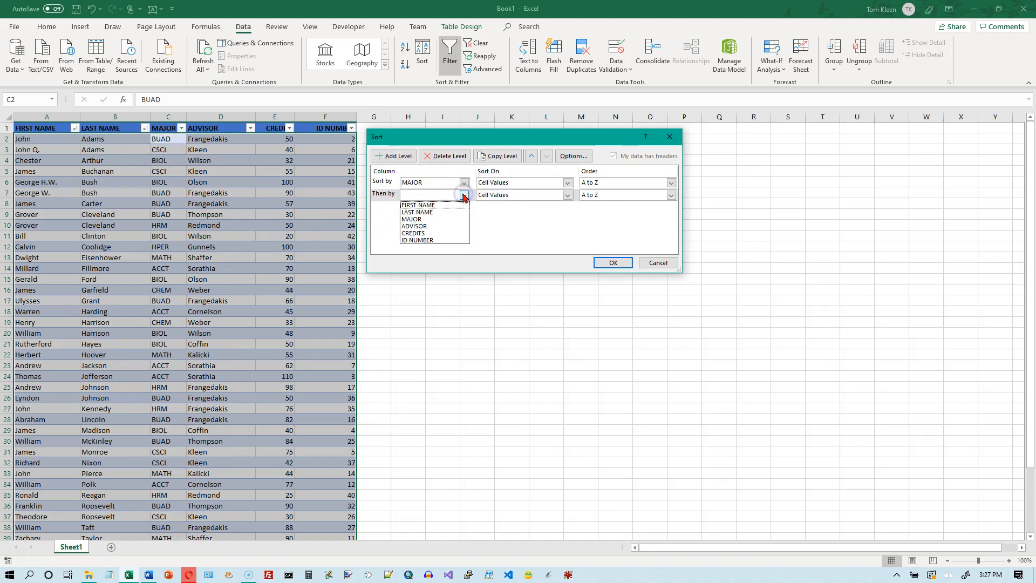
pyautogui.click(435, 227)
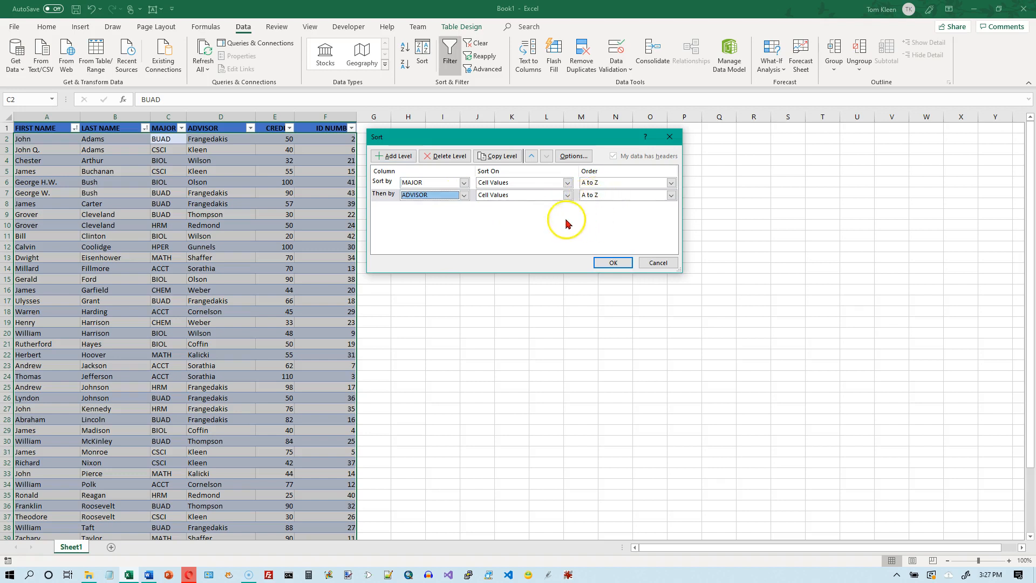
# - Add CREDITS as the third sort level, ordered Largest to Smallest, and apply the sort to the table
pyautogui.click(396, 157)
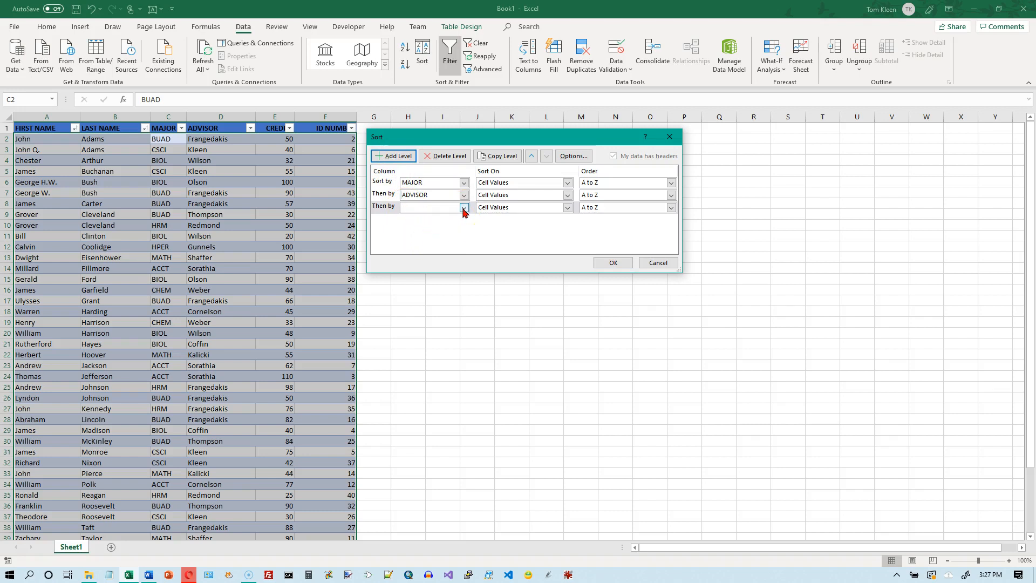
pyautogui.click(463, 208)
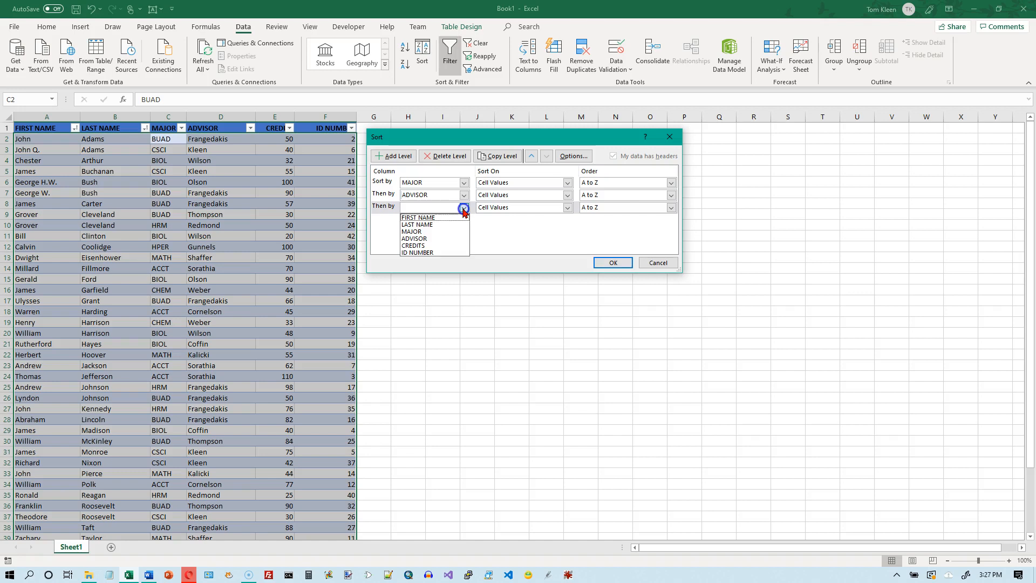
pyautogui.click(418, 246)
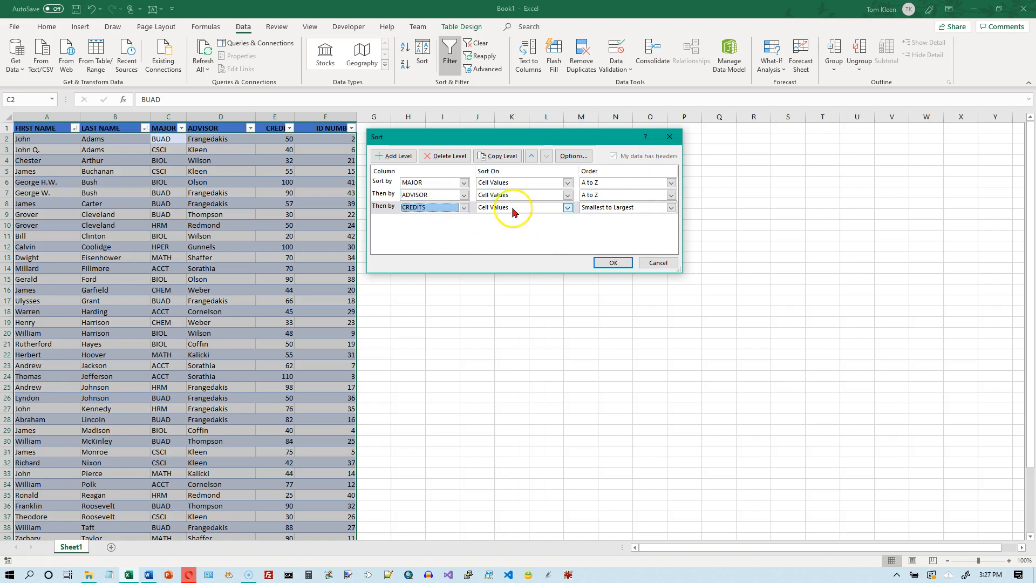
pyautogui.click(671, 208)
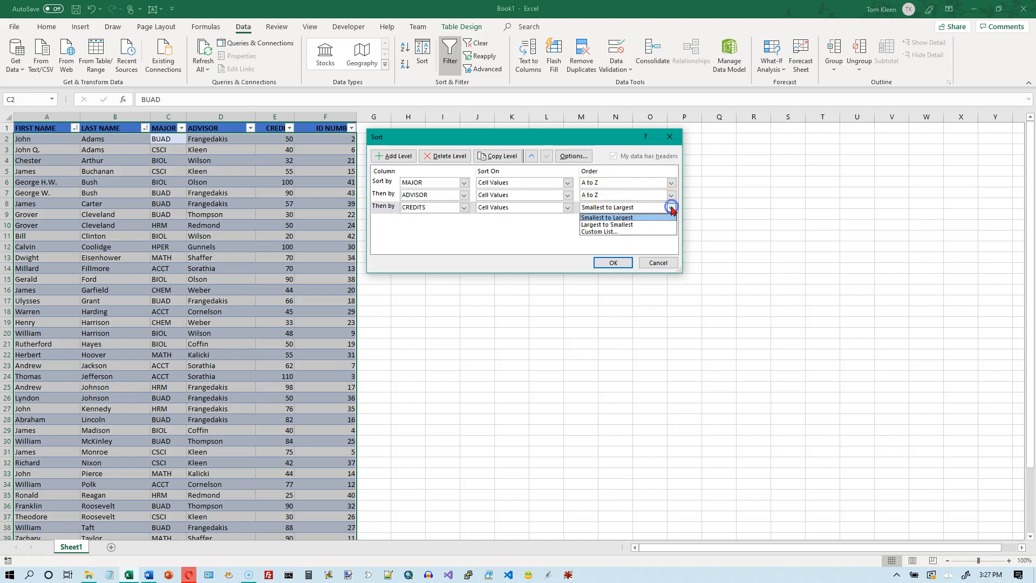
pyautogui.click(630, 224)
pyautogui.click(614, 263)
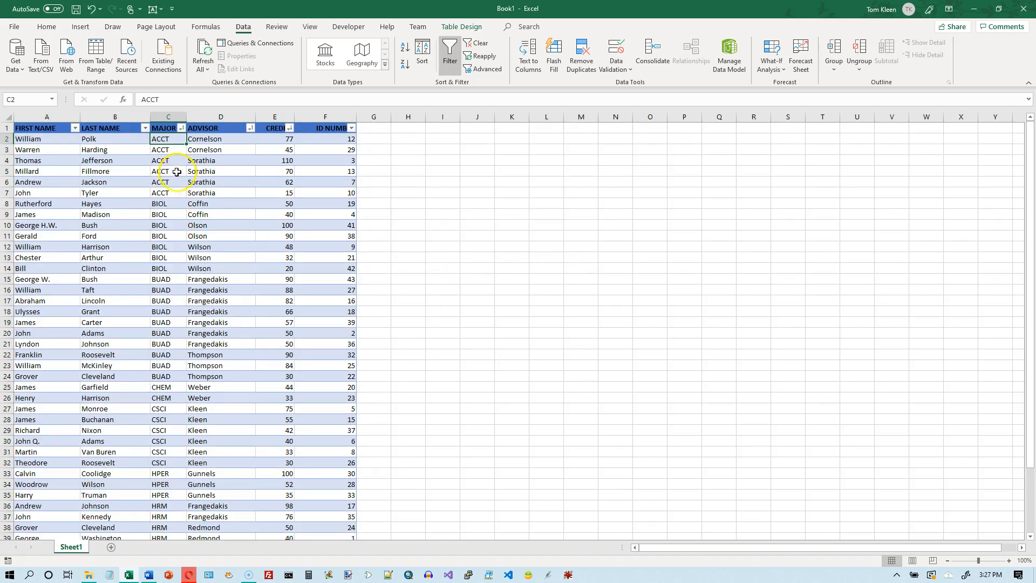
# - Check the MAJOR column's order, and the advisor and credits order within the BUAD rows 15–24, including each advisor's group
pyautogui.click(172, 117)
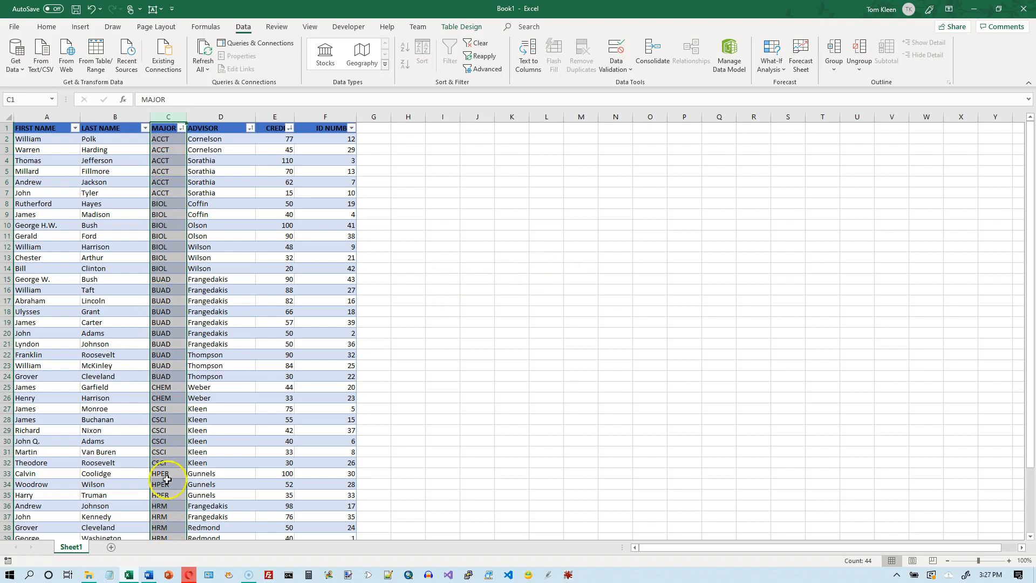
pyautogui.click(166, 142)
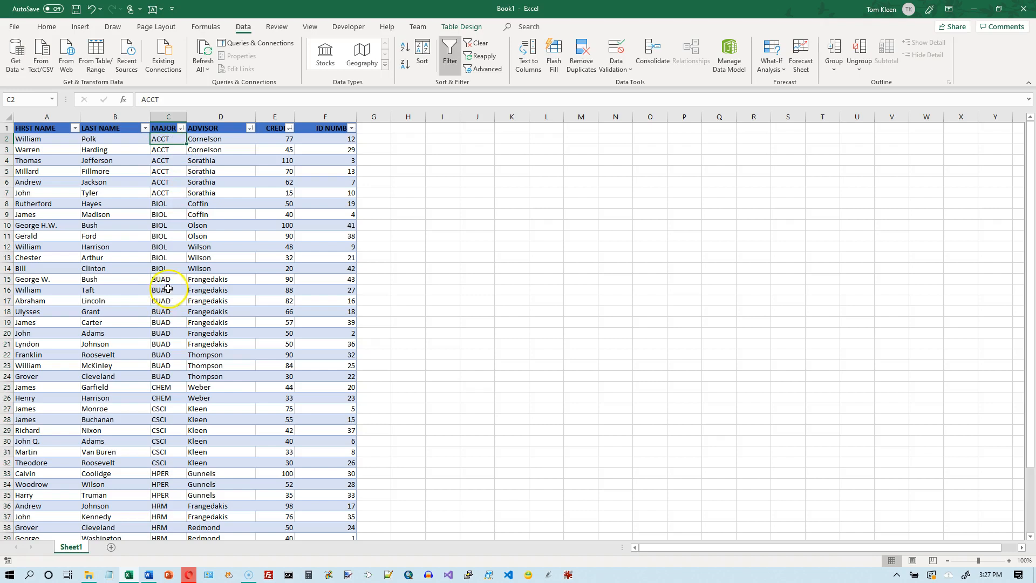
pyautogui.moveTo(156, 281); pyautogui.dragTo(273, 380)
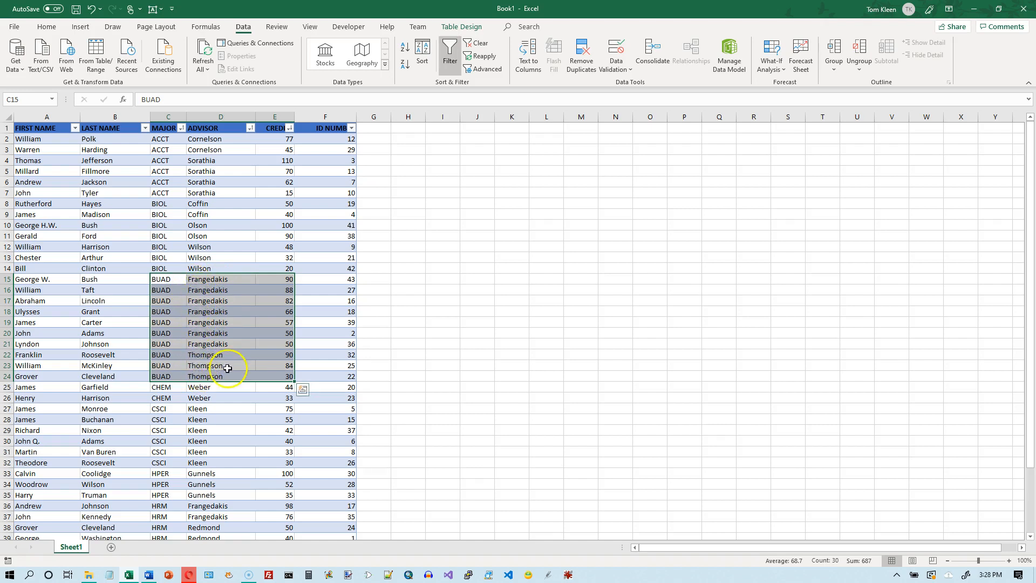
pyautogui.moveTo(171, 280); pyautogui.dragTo(276, 340)
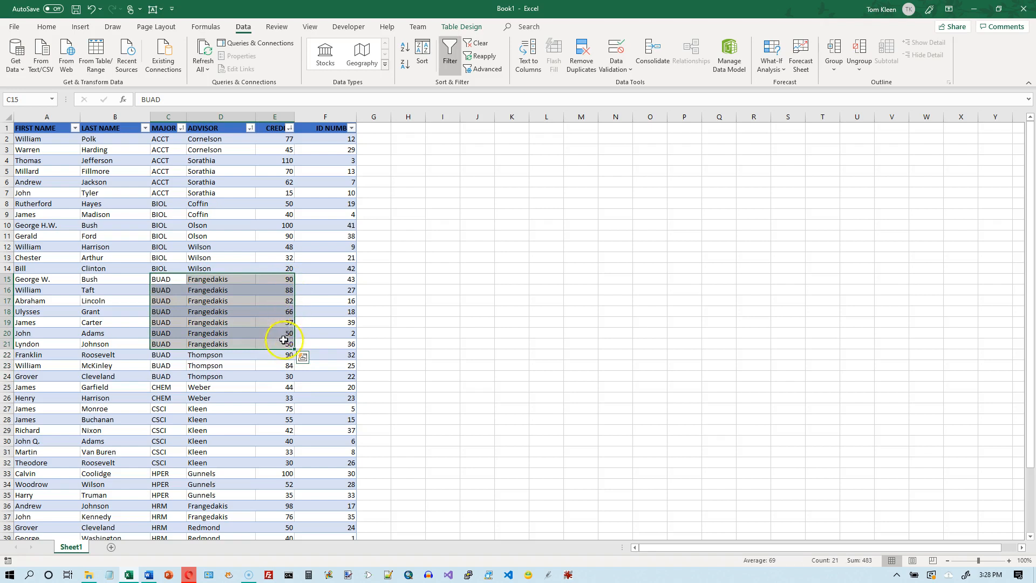
pyautogui.moveTo(169, 359); pyautogui.dragTo(268, 378)
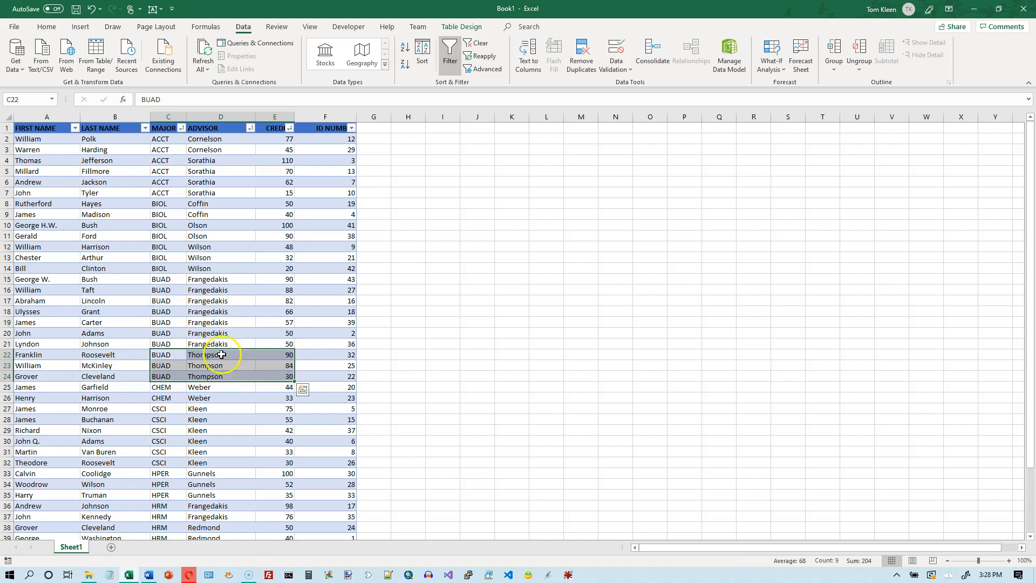
pyautogui.click(157, 139)
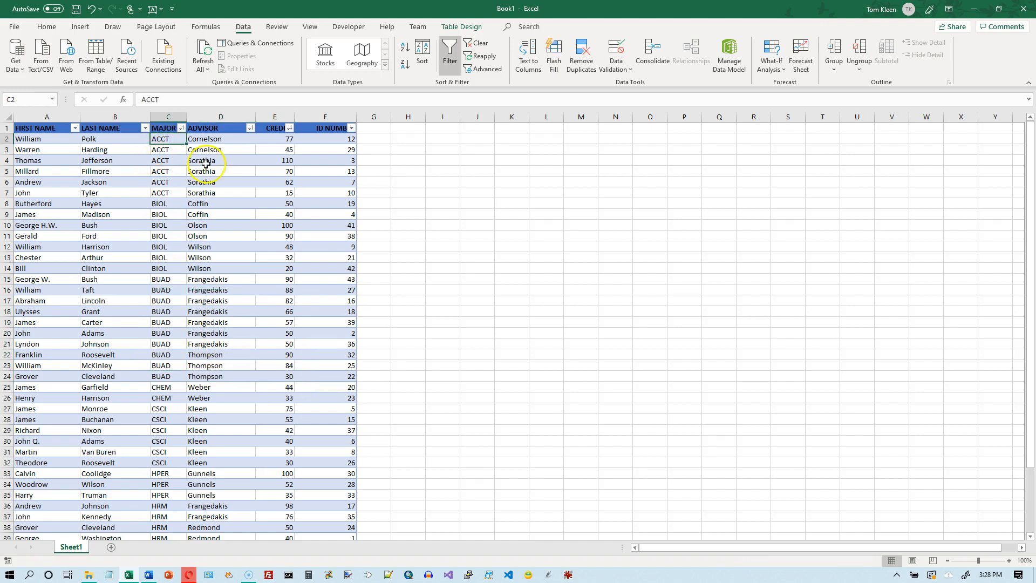